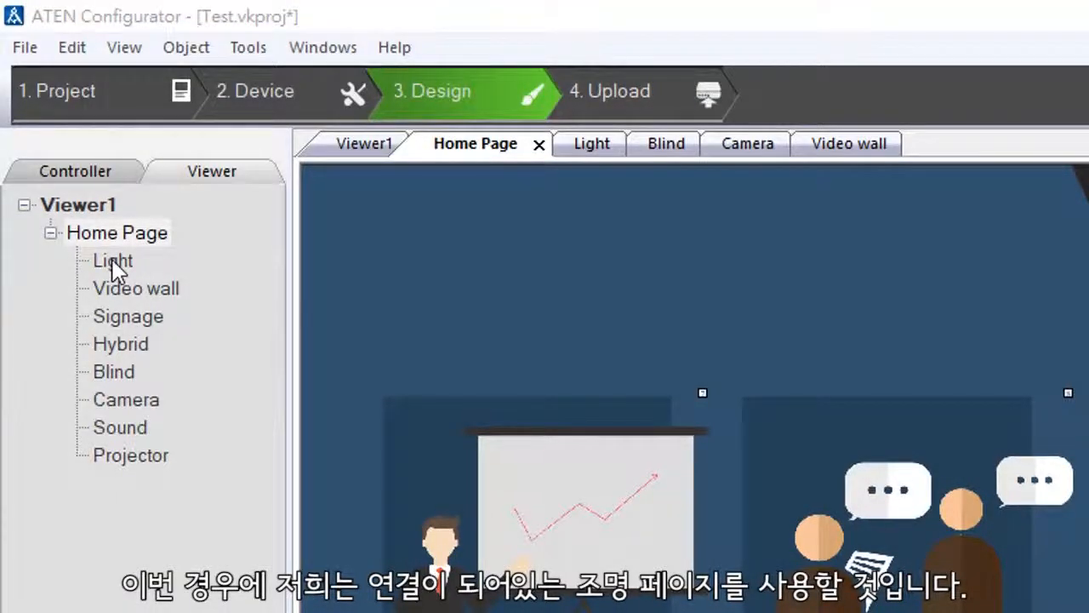
Step: Open the Light page and add a label below the two lamp rows, at about X 444, Y 621
left_click(113, 261)
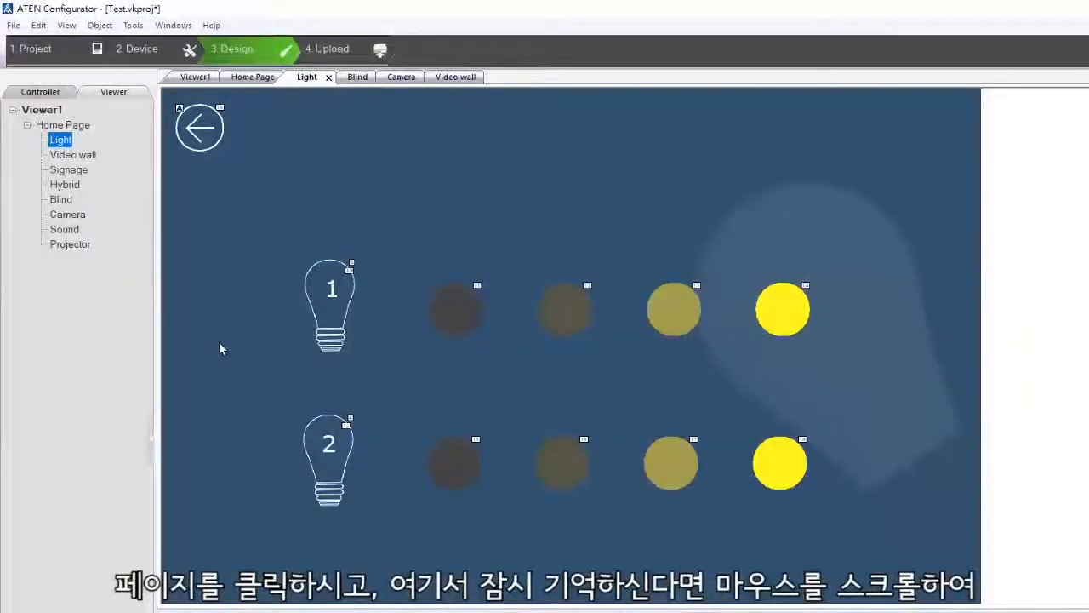
left_click(219, 341)
scroll(219, 341, "up", 3)
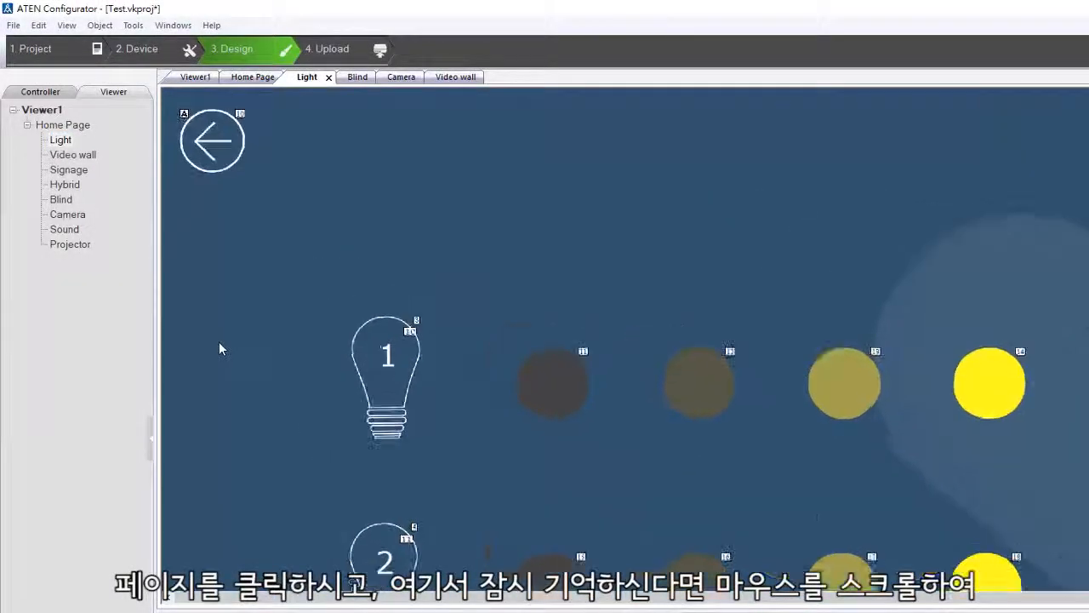
scroll(219, 341, "down", 3)
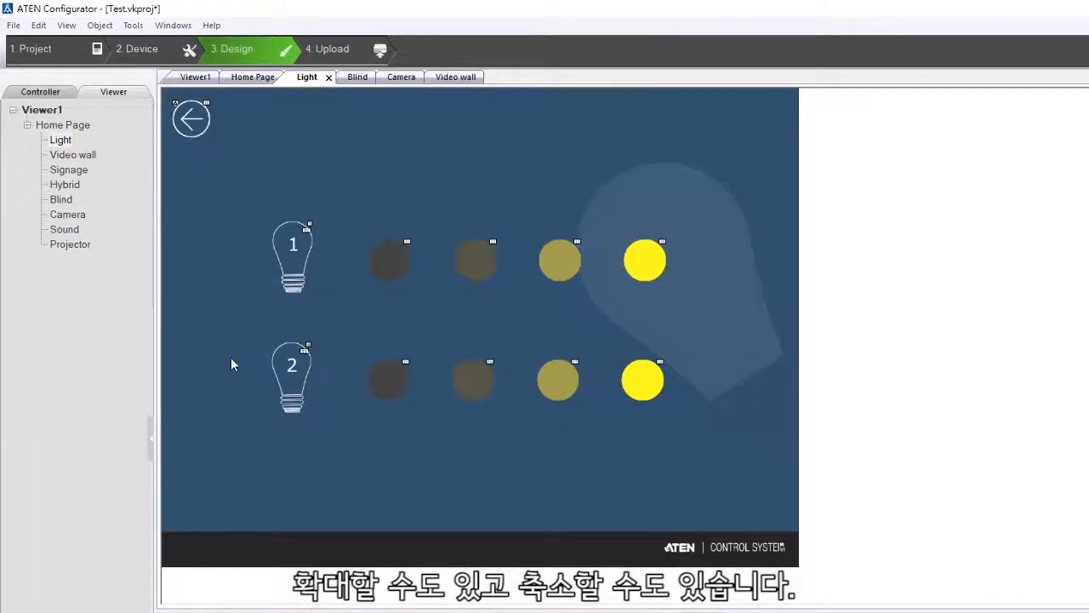
right_click(460, 179)
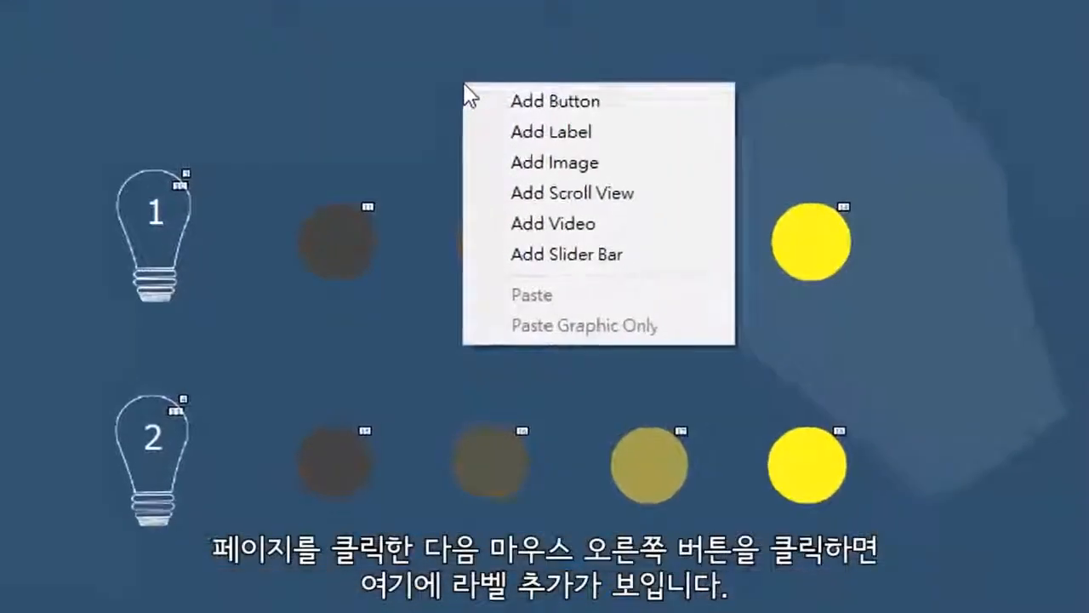
left_click(502, 134)
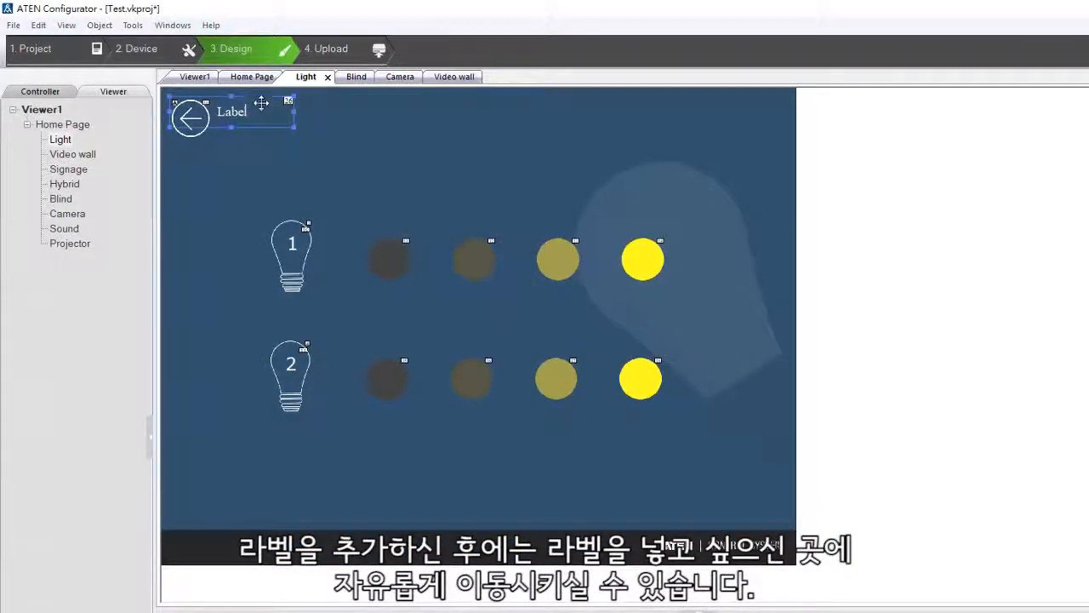
left_click_drag(261, 103, 518, 475)
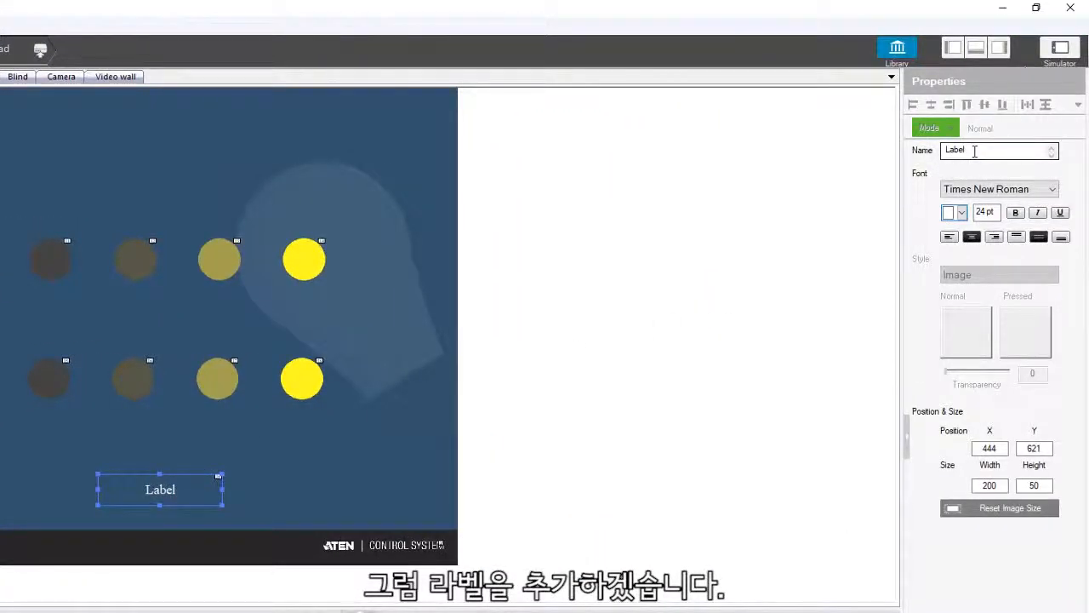
Step: Change the new label's text to "Light"
double_click(975, 151)
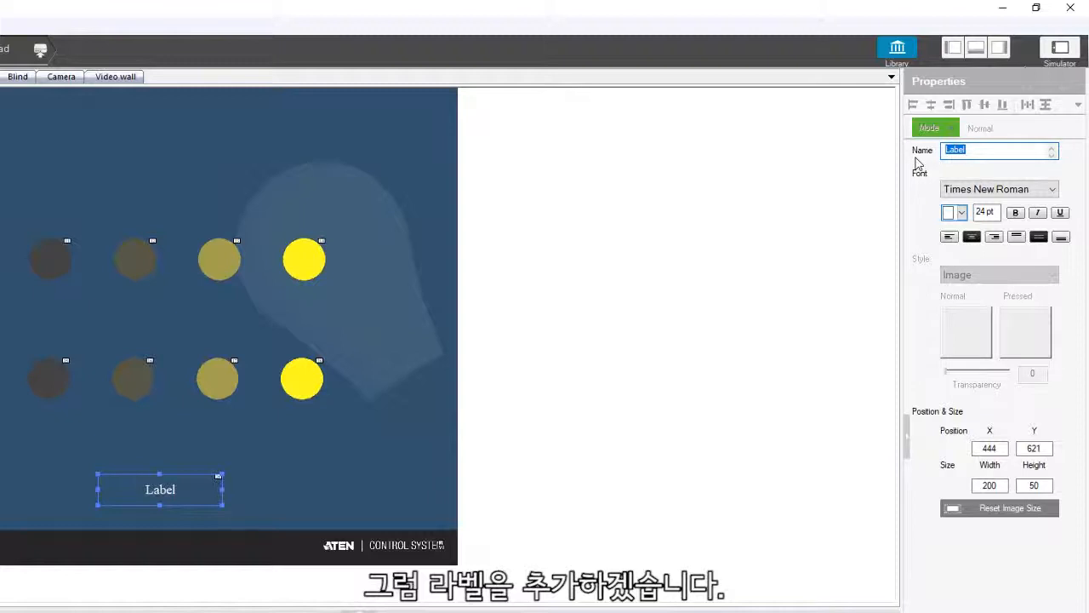
key("BackSpace")
type("Light")
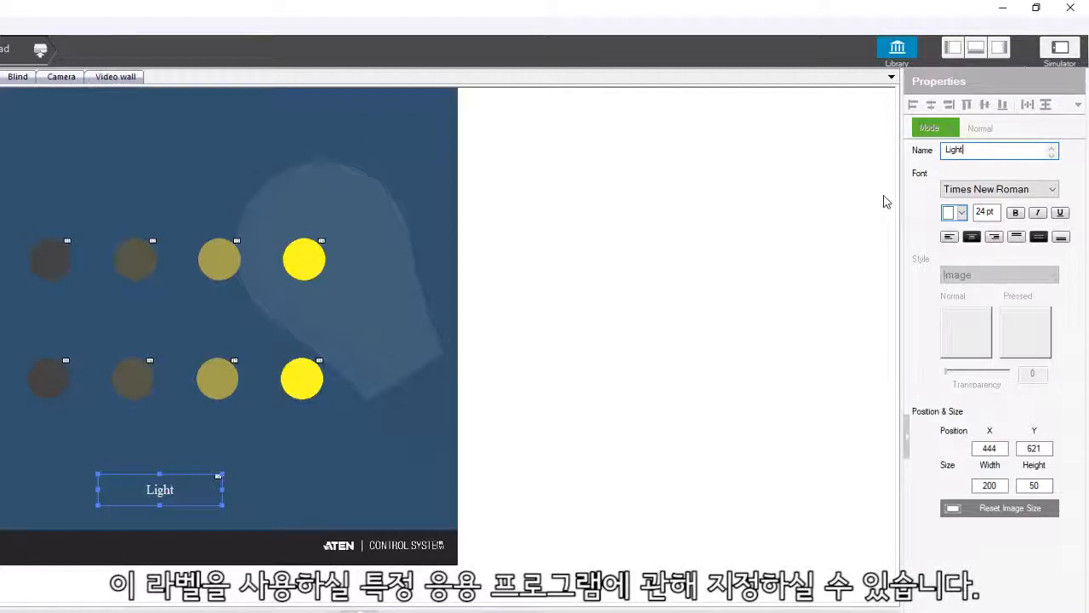
Step: Set the Light label's font to Trebuchet MS
left_click(991, 189)
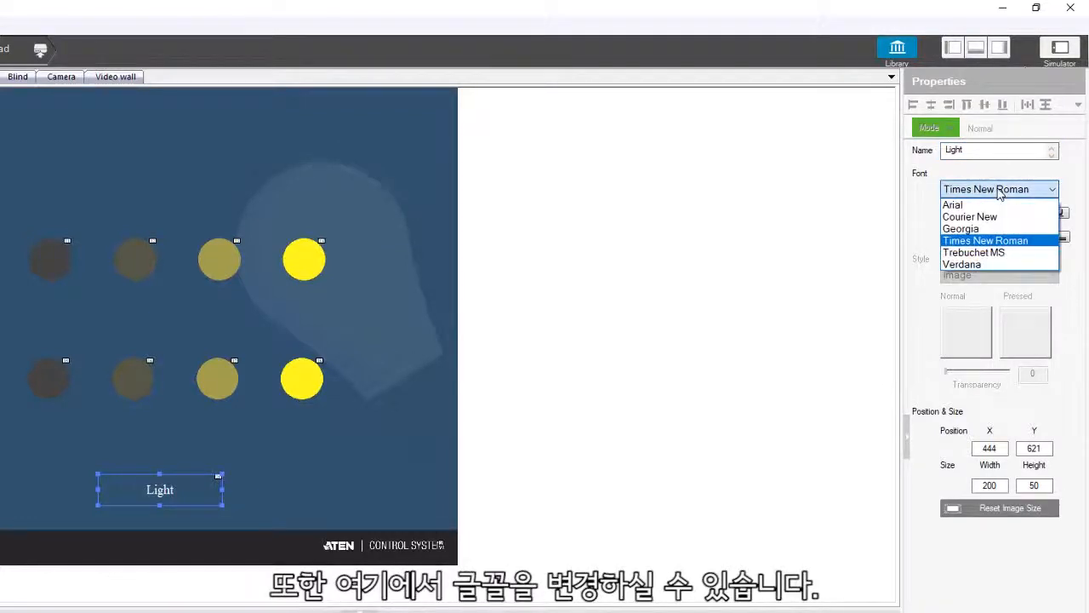
left_click(987, 208)
left_click(986, 191)
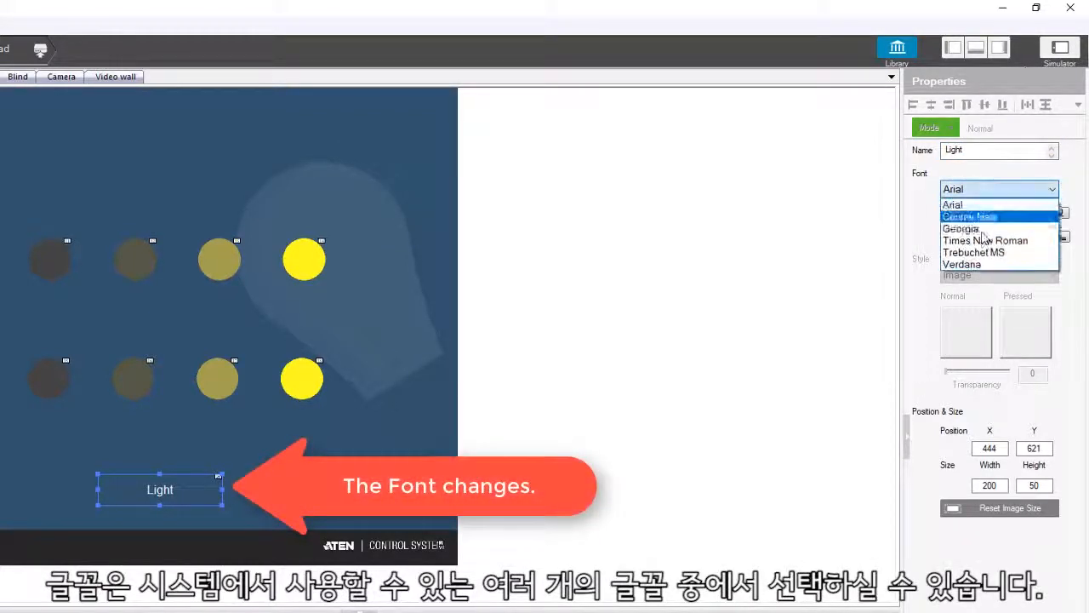
left_click(984, 242)
left_click(985, 189)
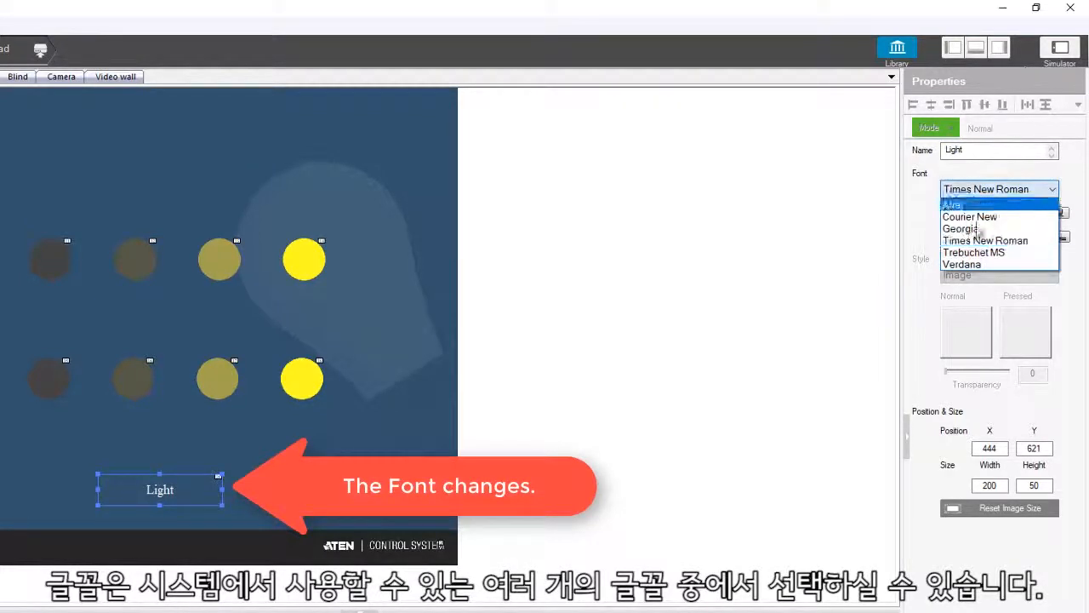
left_click(981, 254)
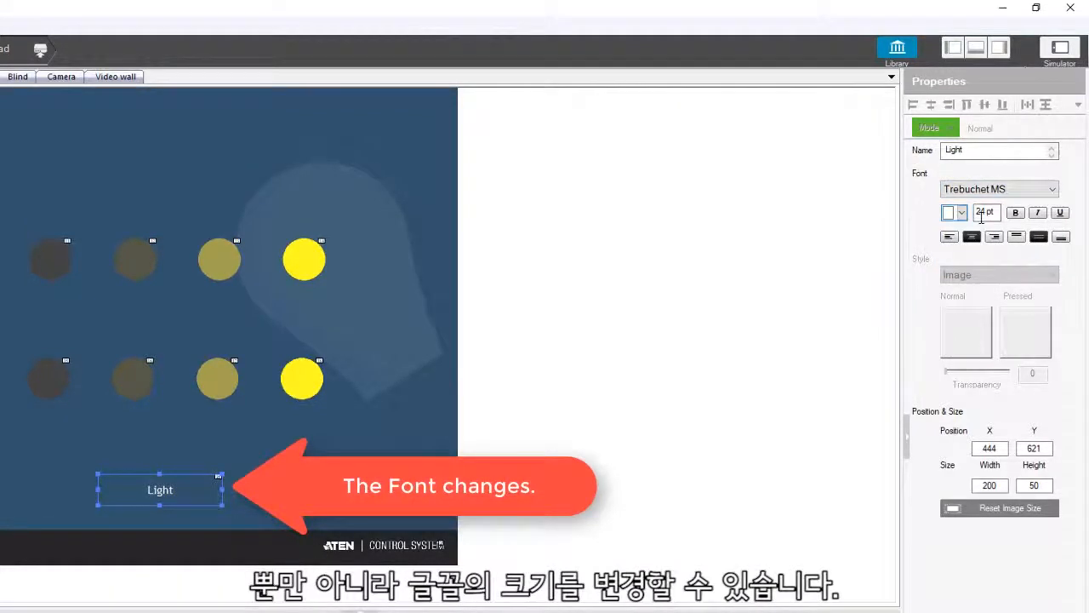
Step: Set the Light label's font size to 40 and make its text bold
left_click_drag(977, 212, 998, 212)
type("40")
key("Return")
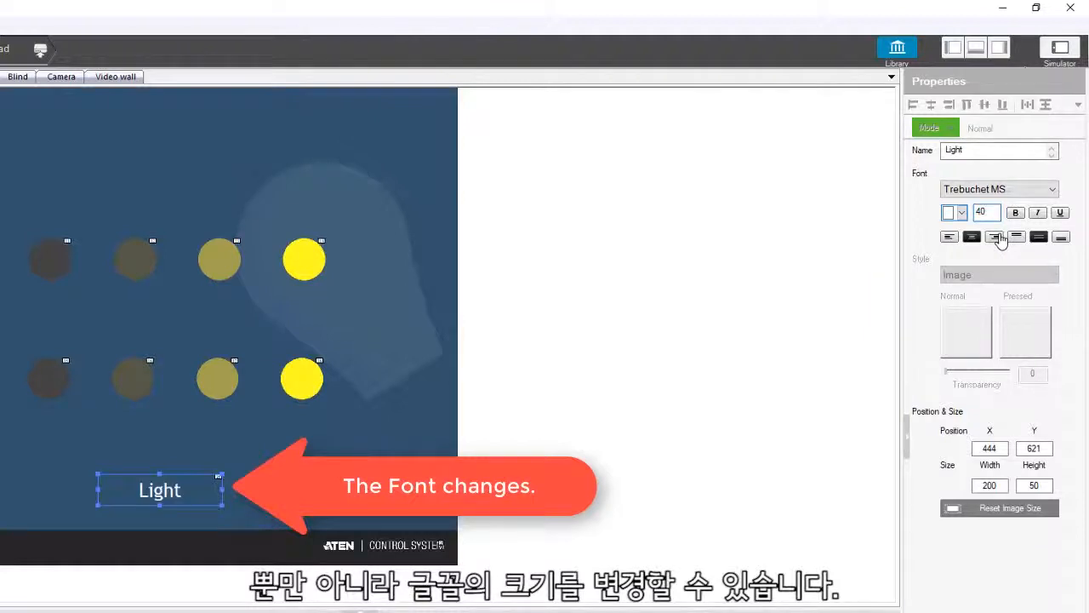
left_click(963, 213)
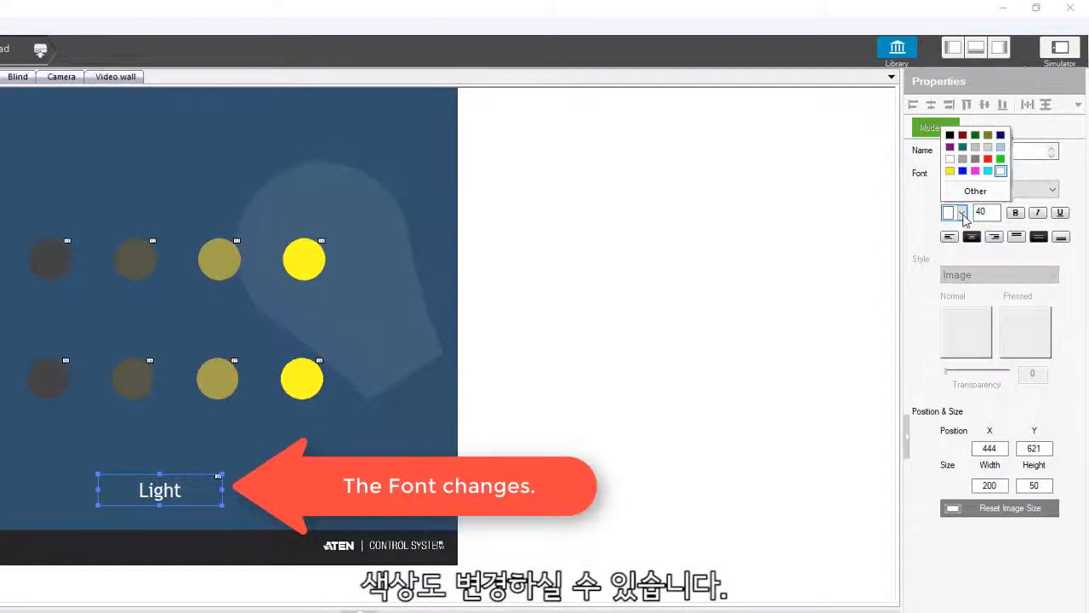
left_click(1015, 216)
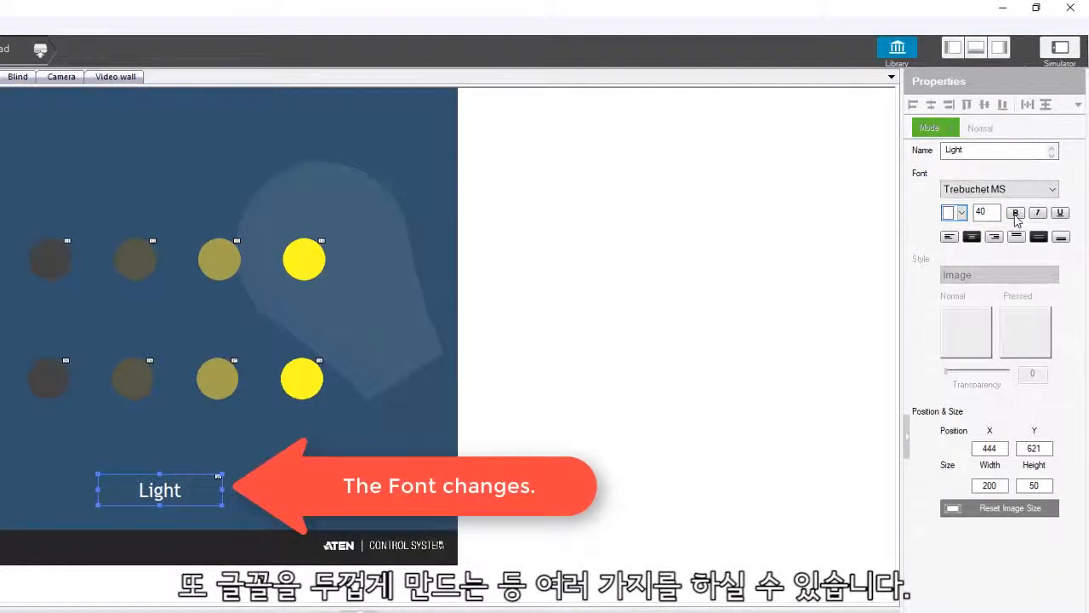
left_click(1016, 214)
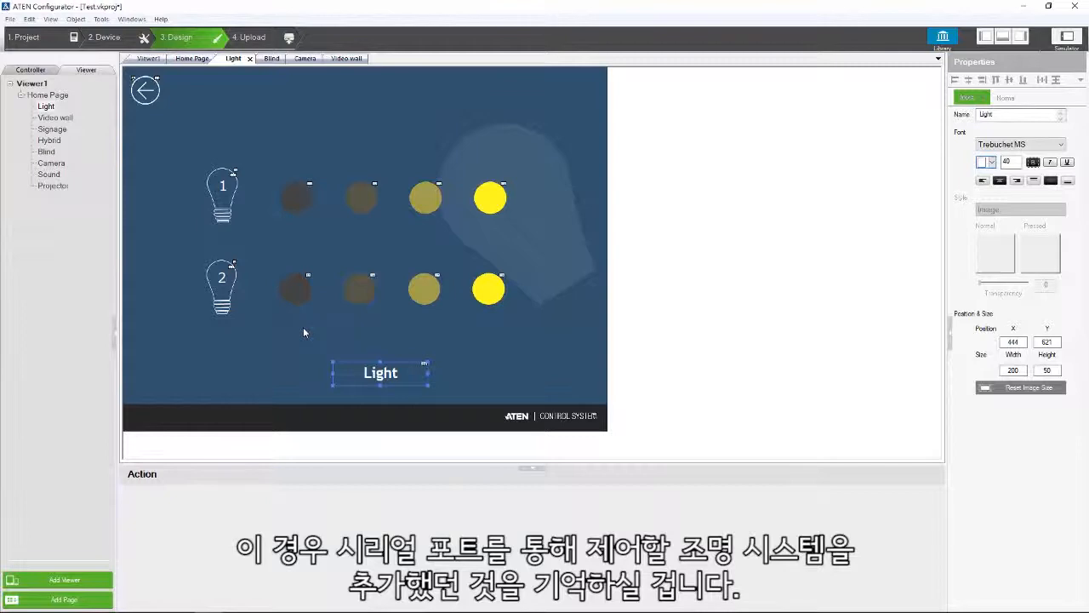
Step: Add a Serial Raw(HEX) command for the Light(Serial) device to the darkest round button in lamp 1's row
left_click(296, 201)
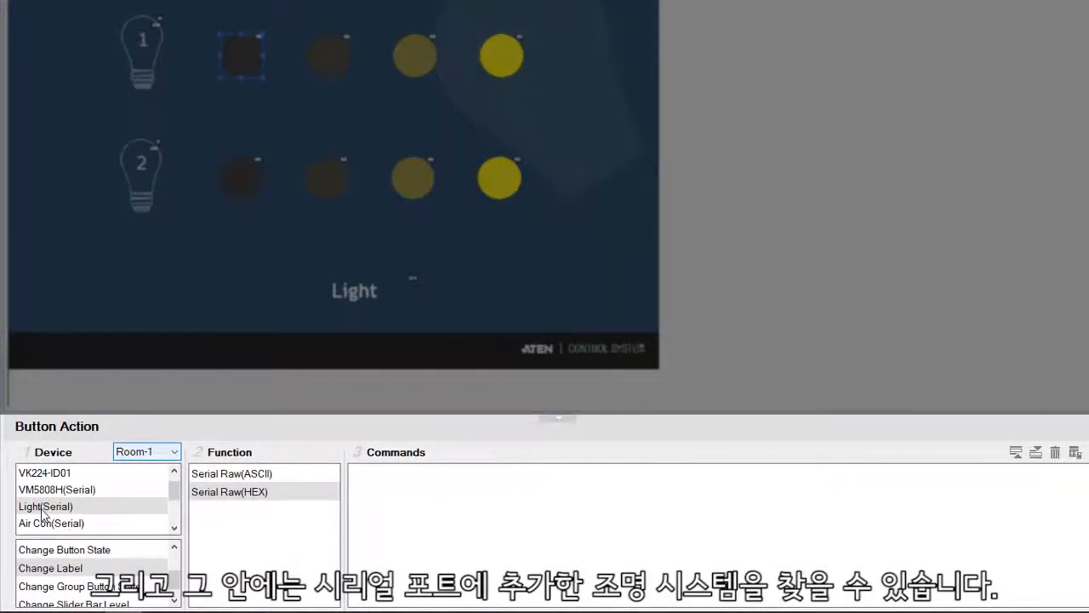
left_click(44, 509)
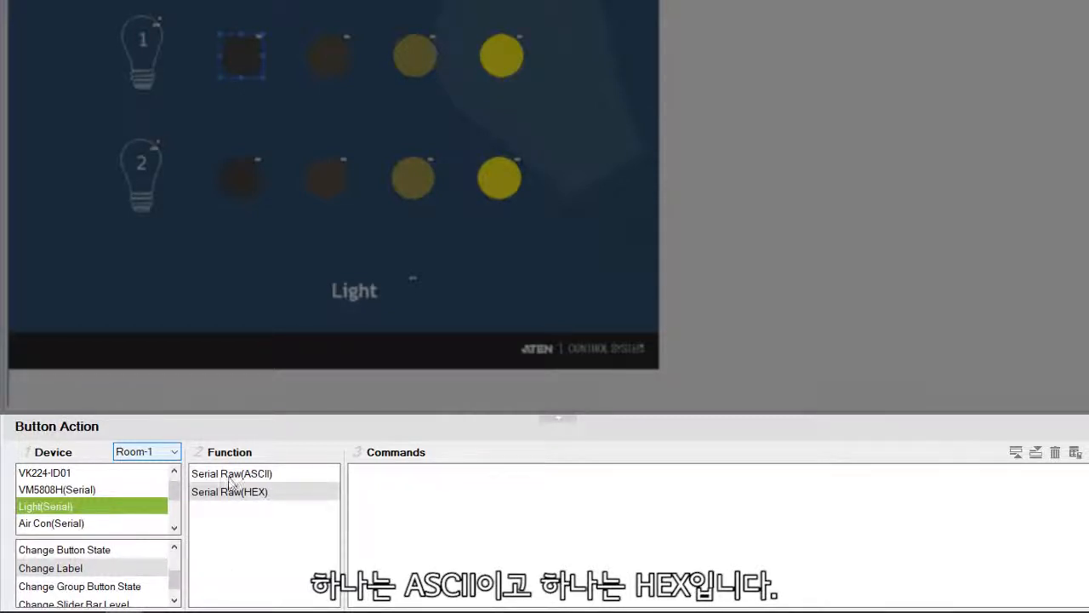
left_click(227, 490)
left_click(226, 478)
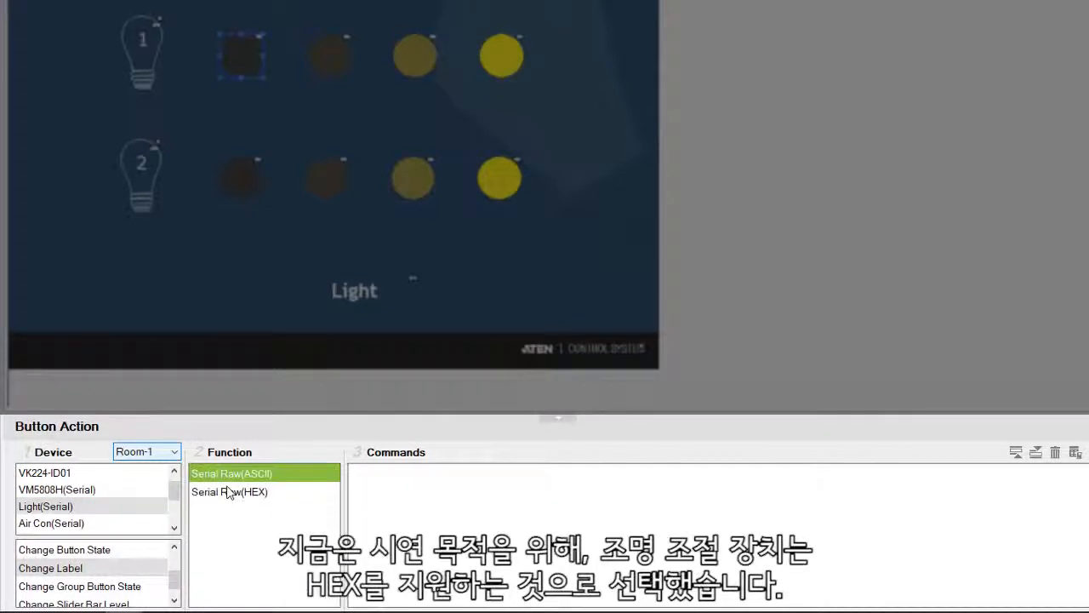
left_click(226, 490)
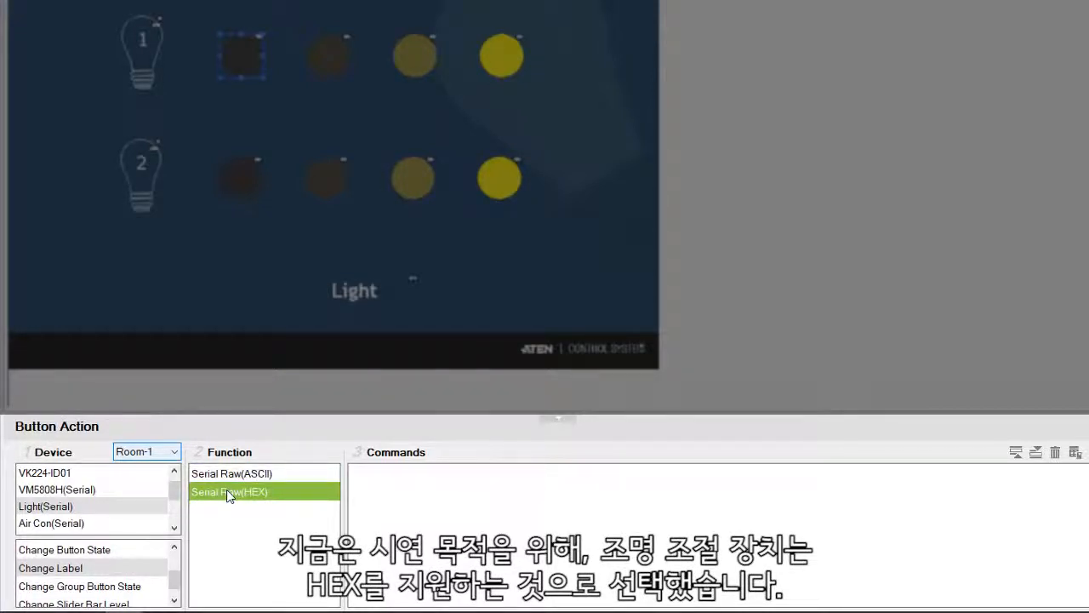
double_click(227, 493)
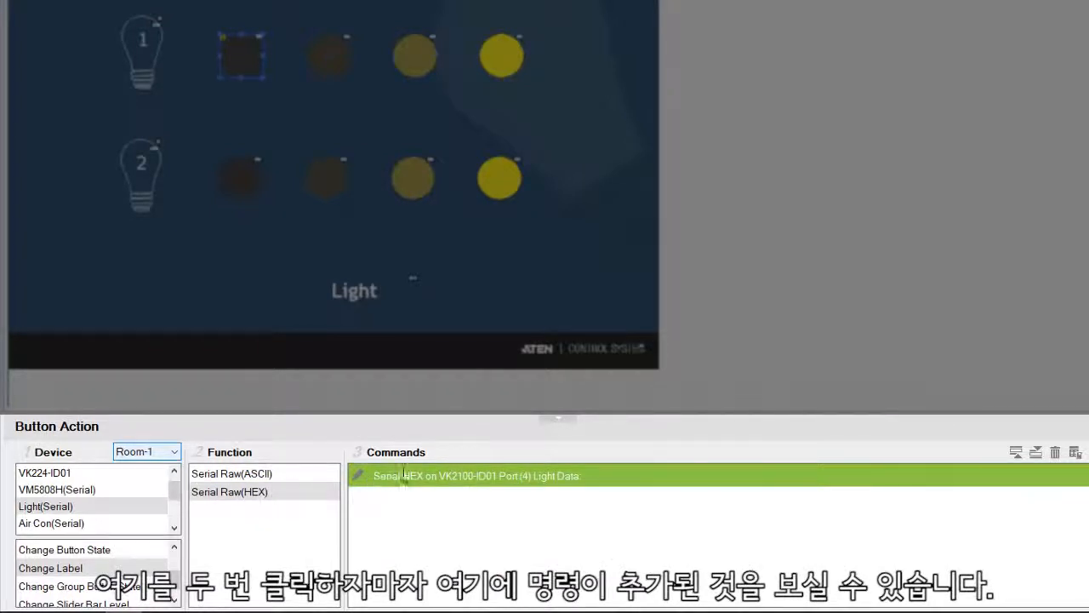
double_click(479, 475)
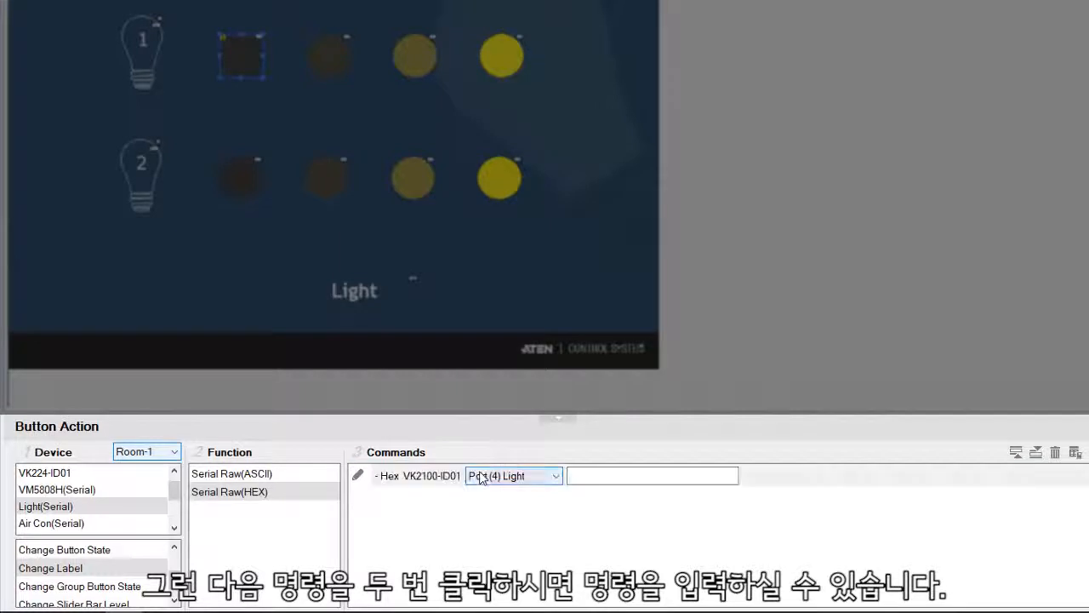
left_click(583, 479)
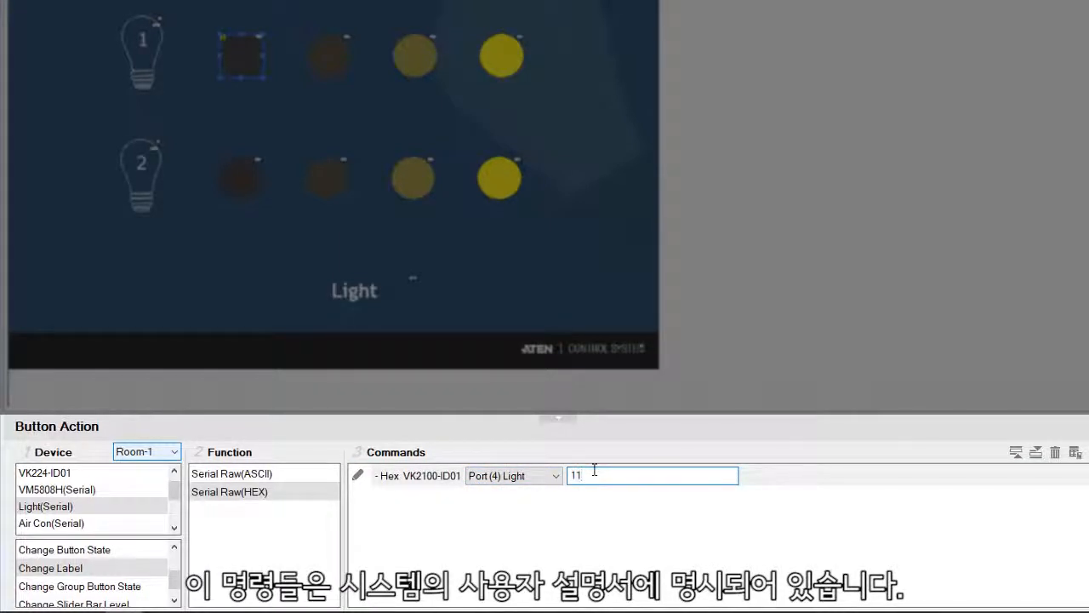
type("11 00 64 03")
key("Return")
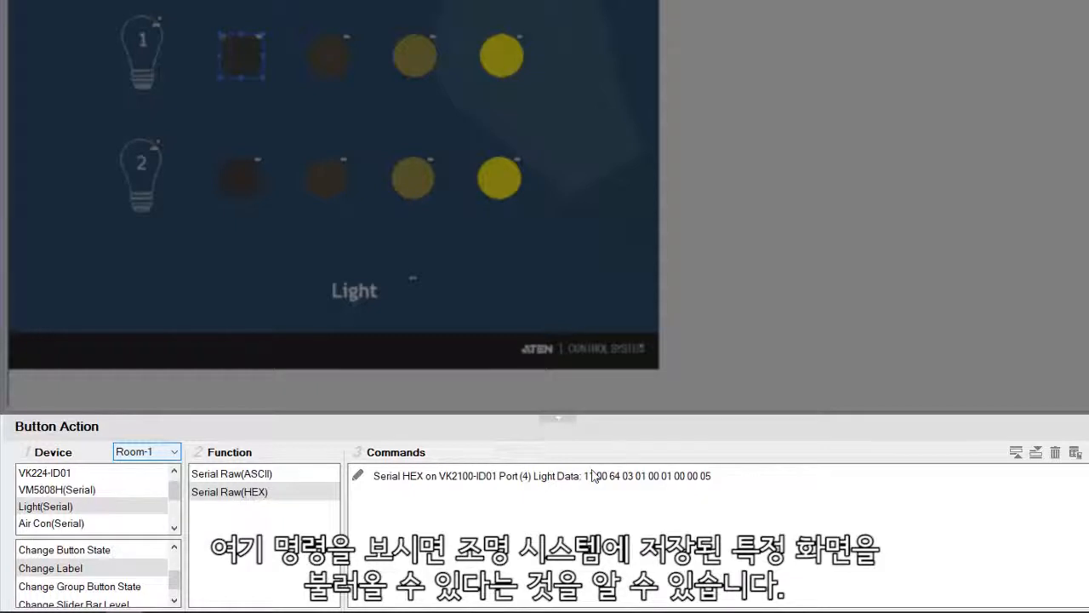
double_click(596, 475)
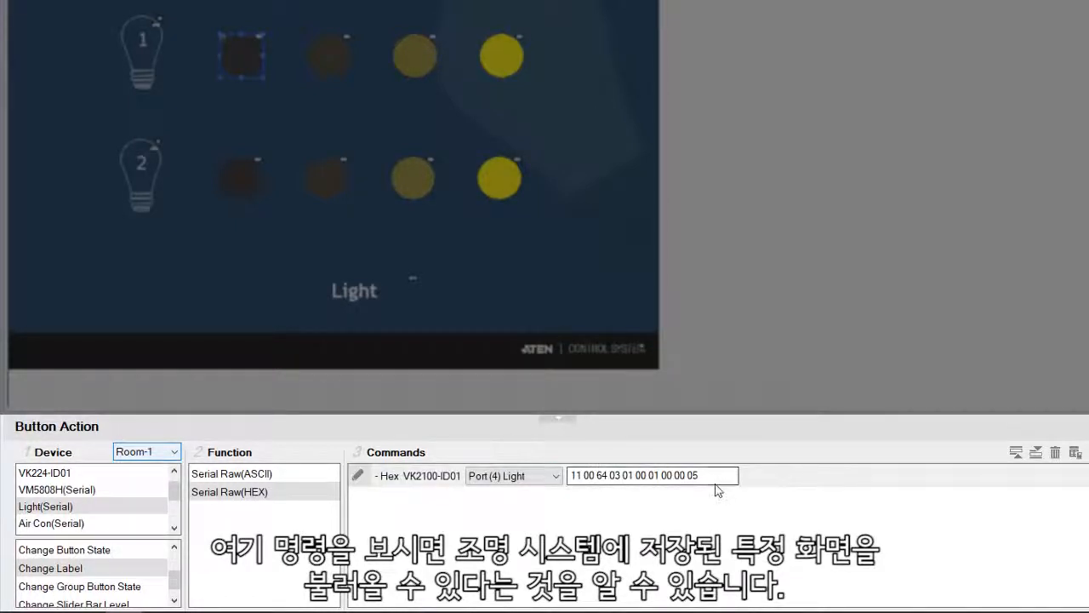
left_click_drag(719, 475, 567, 473)
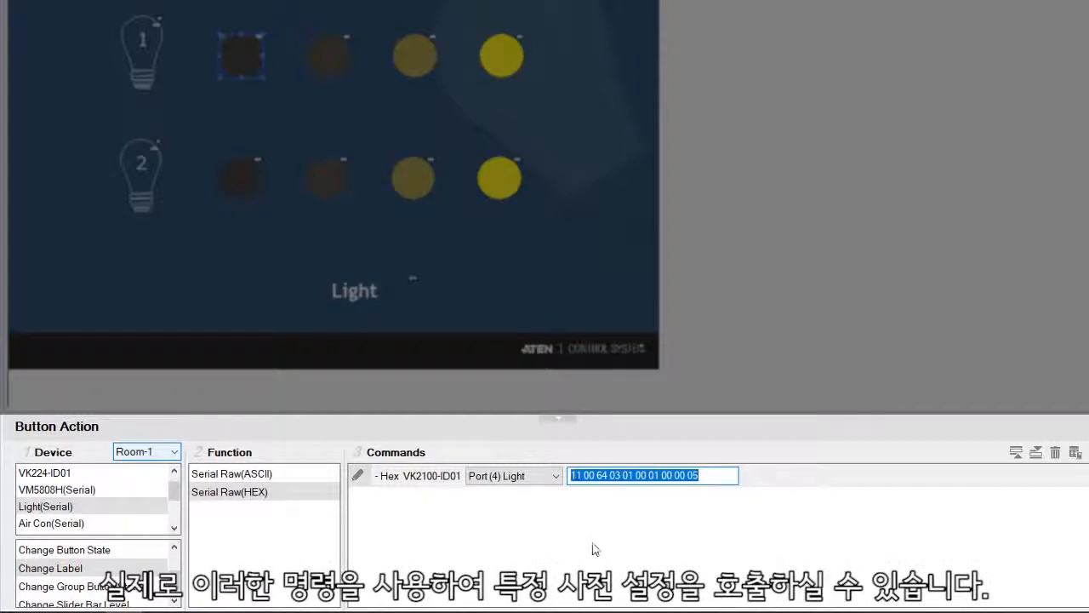
left_click(597, 514)
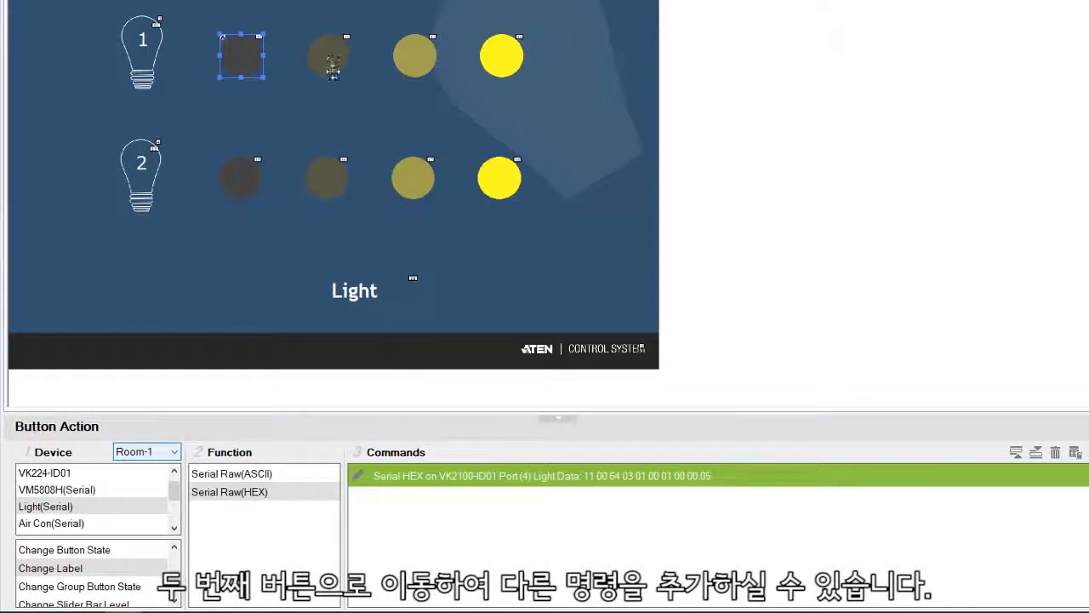
left_click(330, 54)
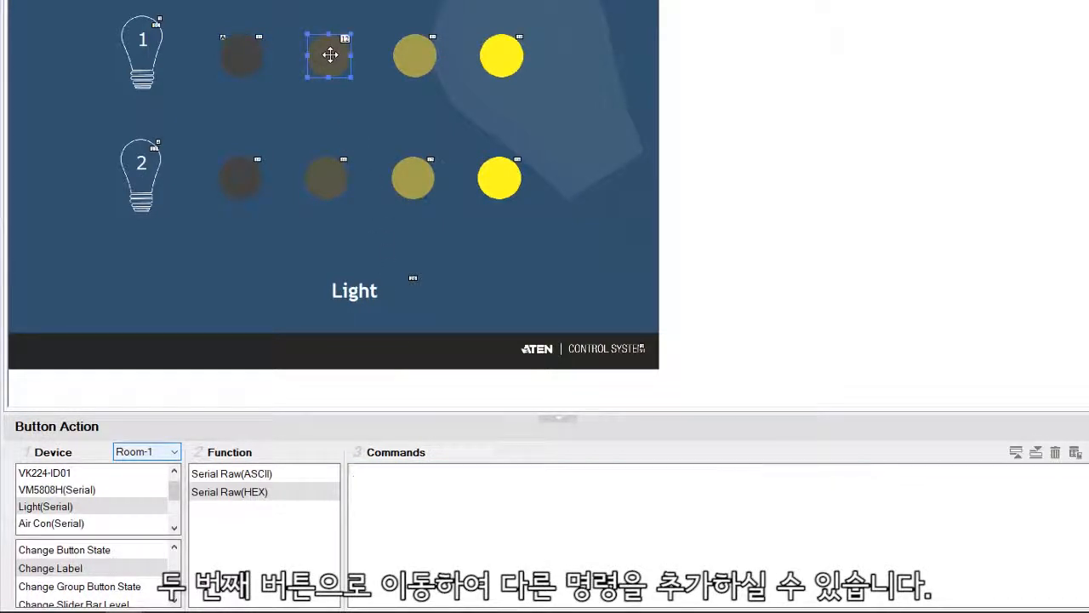
double_click(250, 496)
left_click(570, 478)
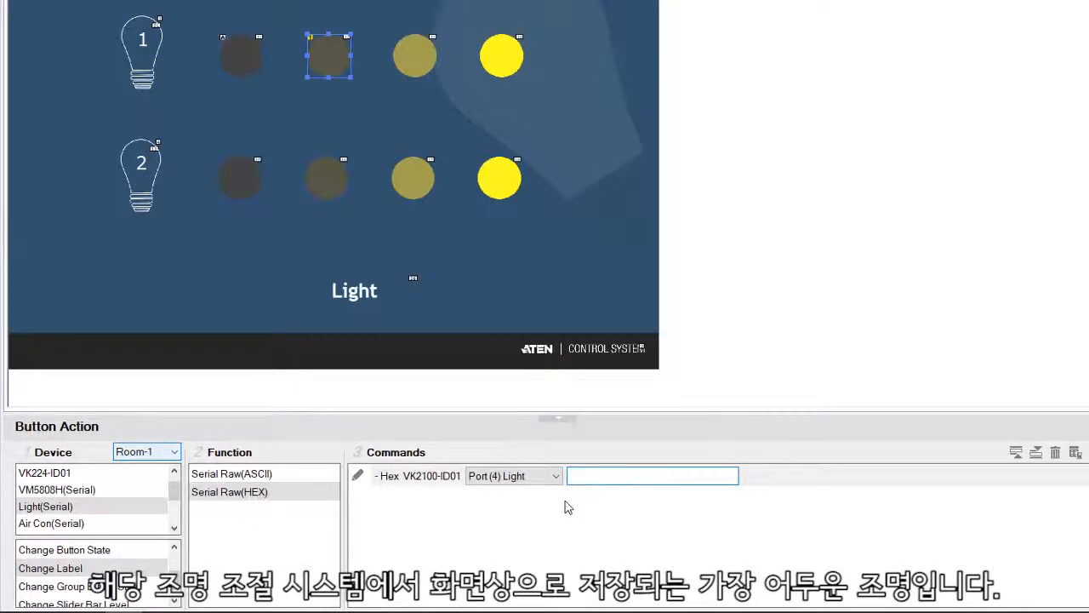
type("11")
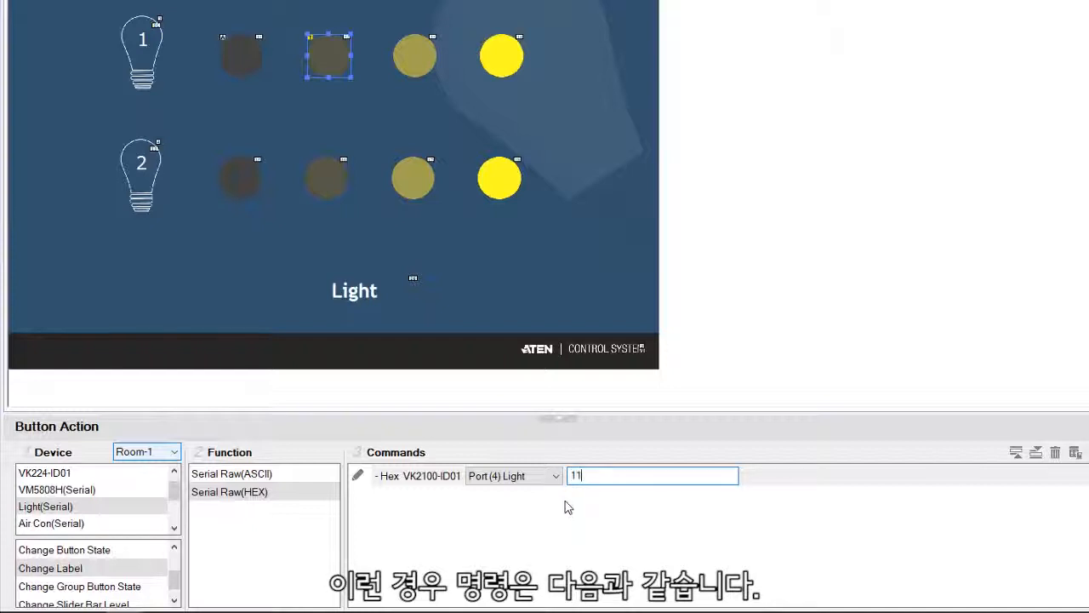
type(" 00")
type("4 03 01 00 01 20 00 05")
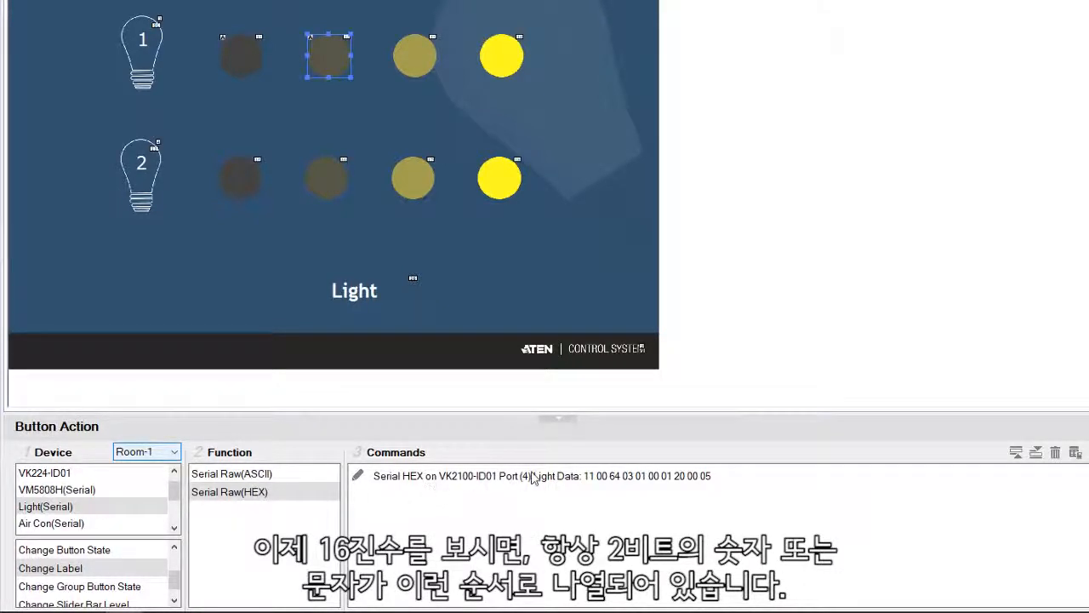
left_click(596, 483)
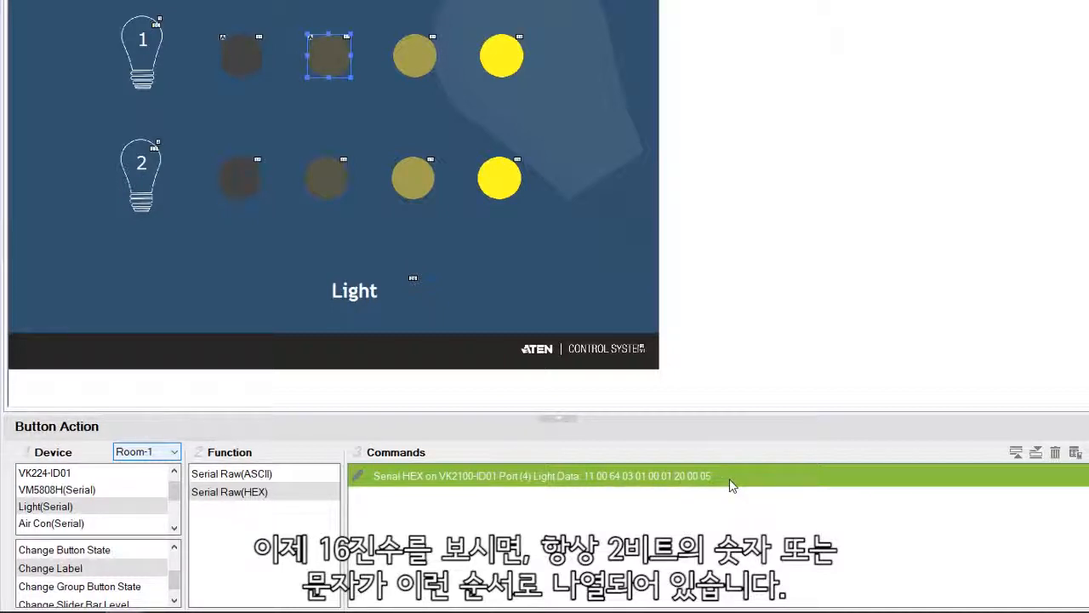
Step: Give the third round button in lamp 1's row a Serial Raw(ASCII) command with the data SCENE1\r\n
left_click(248, 475)
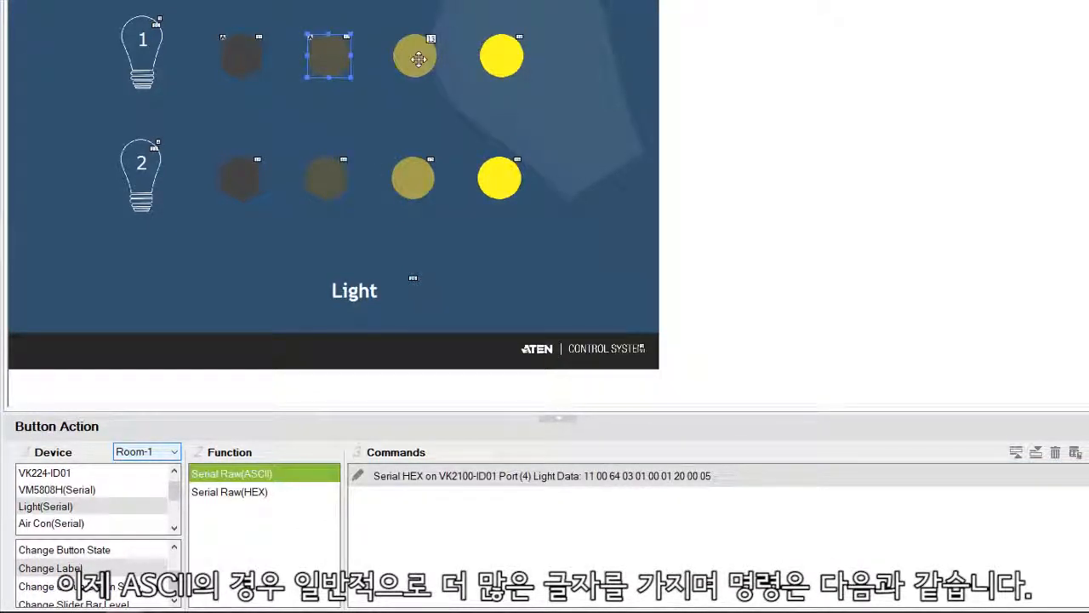
left_click(418, 59)
left_click_drag(258, 475, 568, 475)
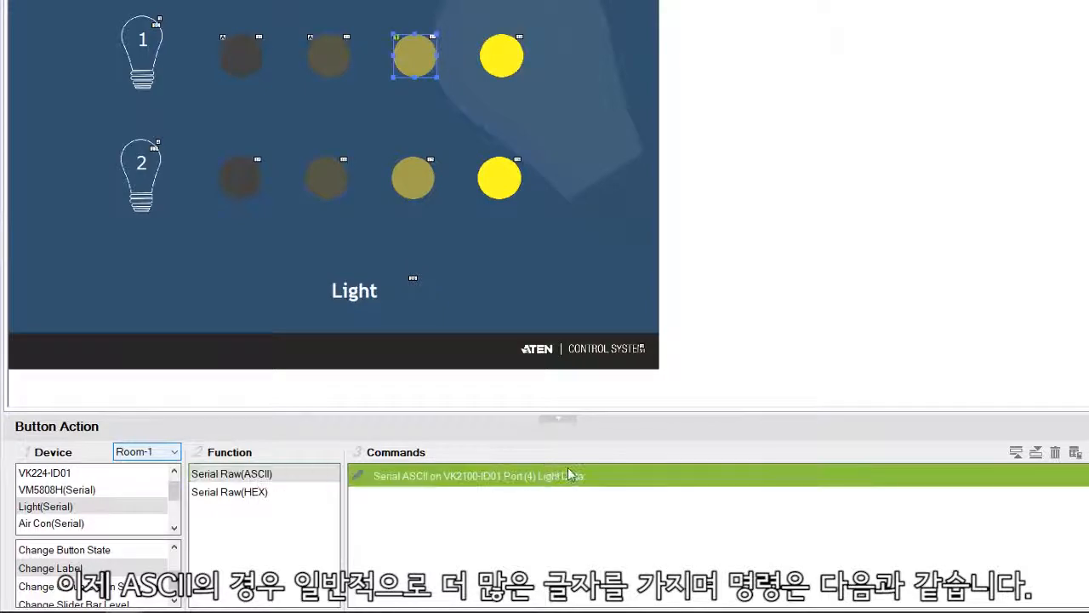
double_click(569, 474)
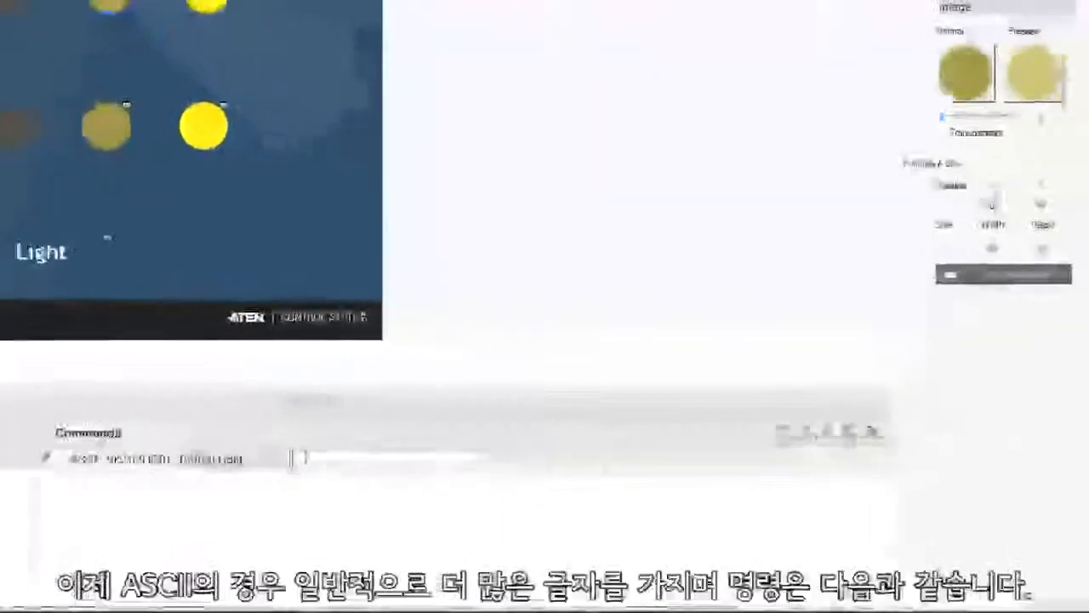
type("SO")
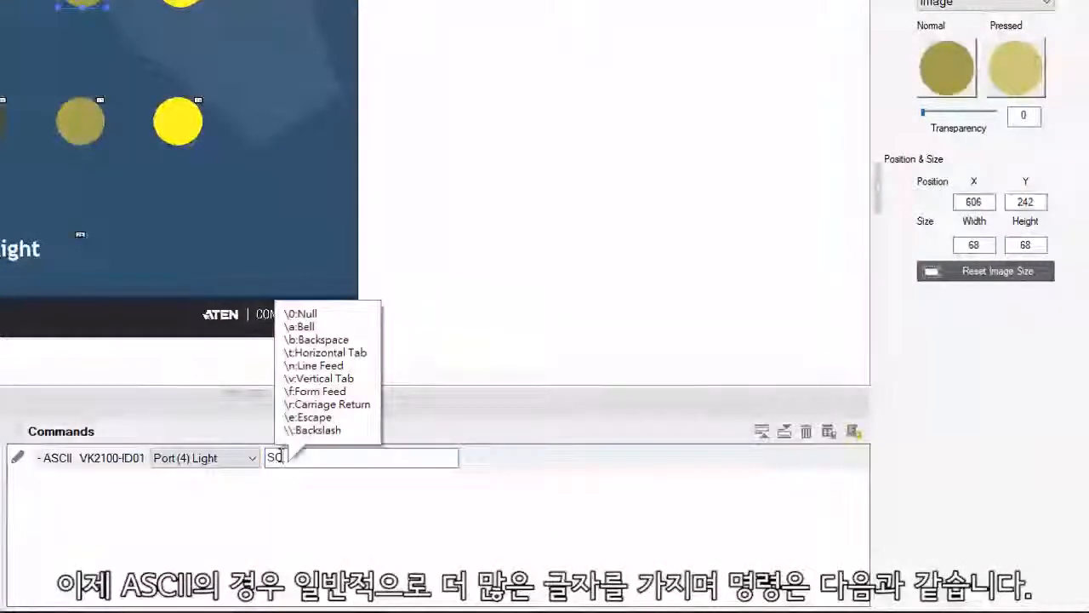
type("ENE")
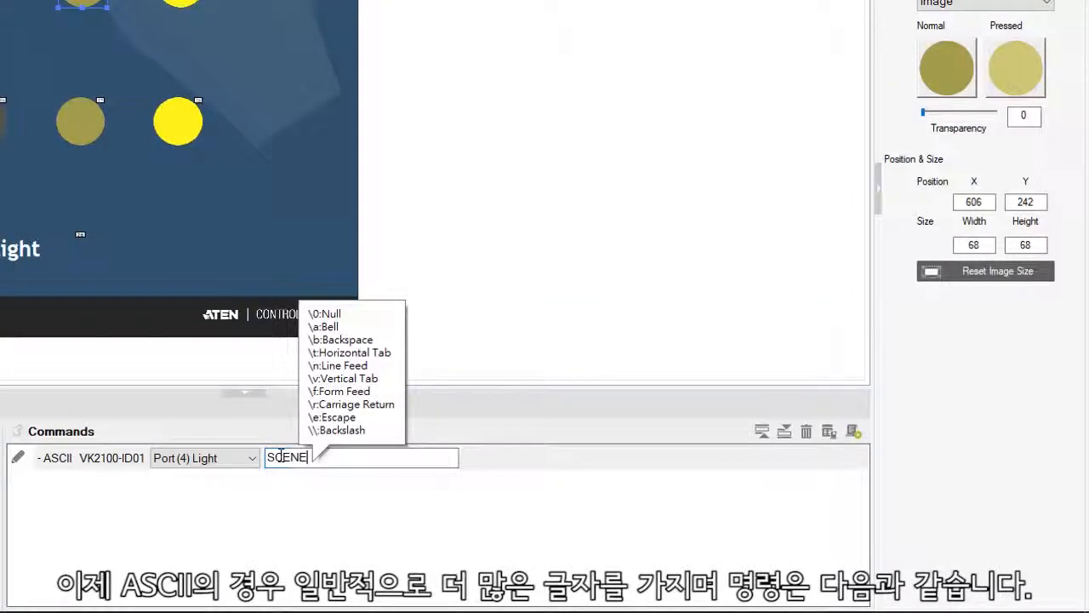
type("1\\r\\n")
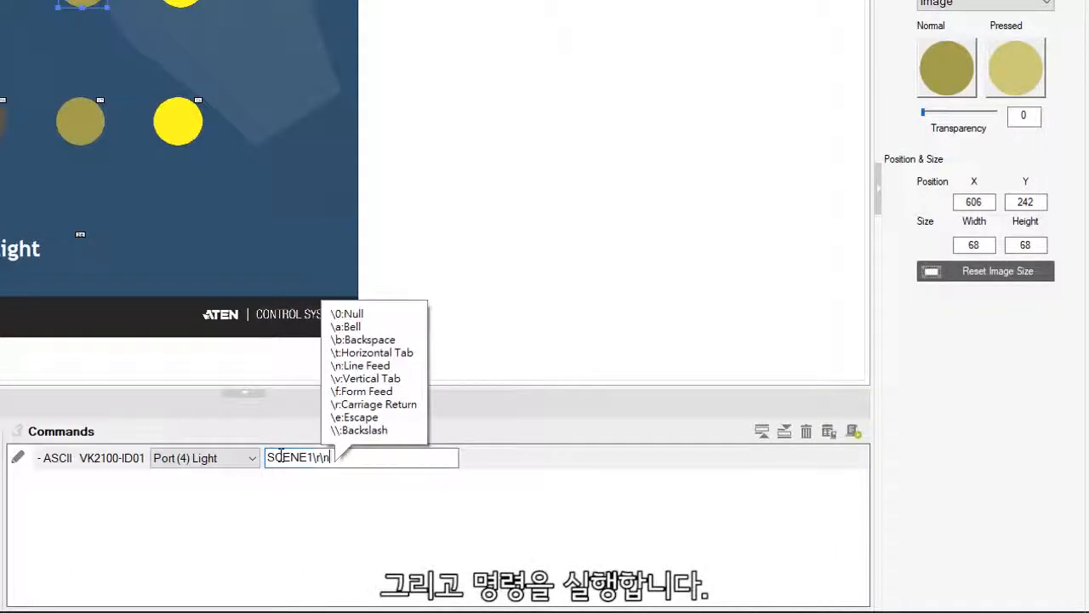
key("Return")
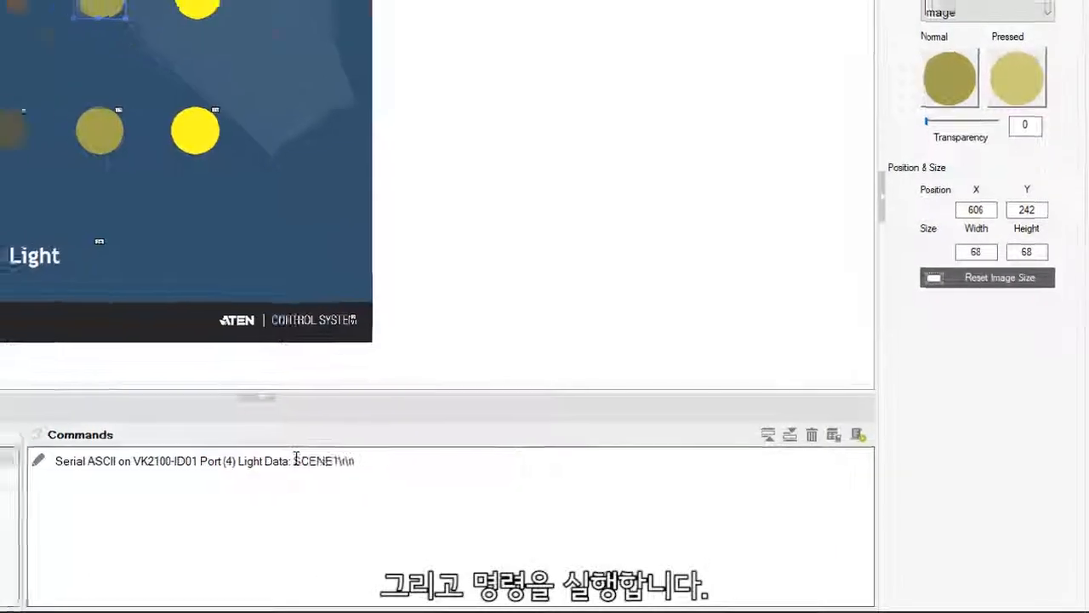